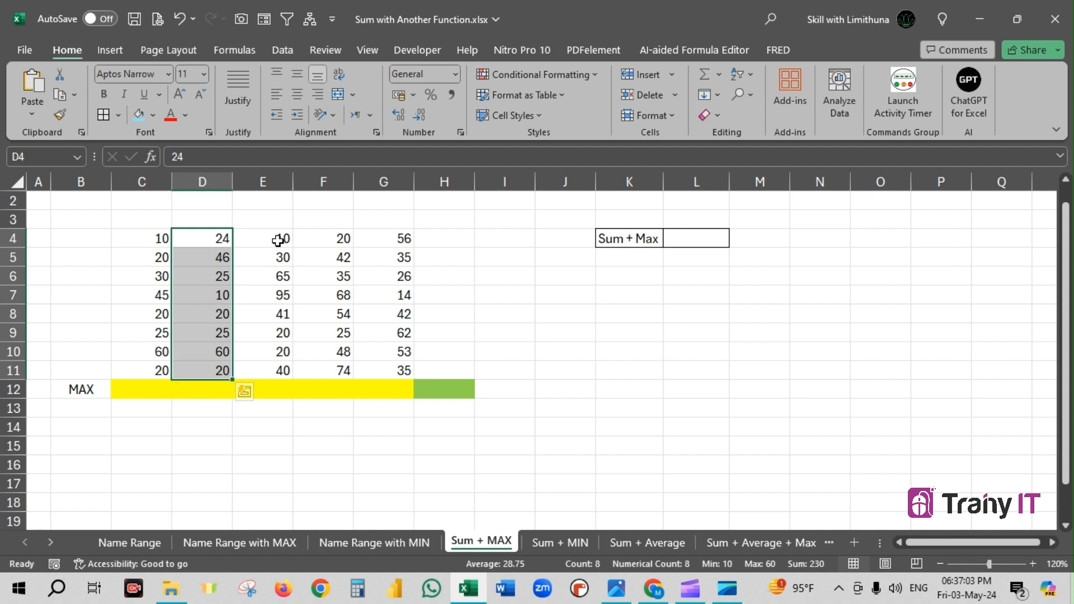
pyautogui.moveTo(283, 238); pyautogui.dragTo(288, 369)
pyautogui.moveTo(348, 233); pyautogui.dragTo(348, 370)
pyautogui.moveTo(400, 235); pyautogui.dragTo(404, 371)
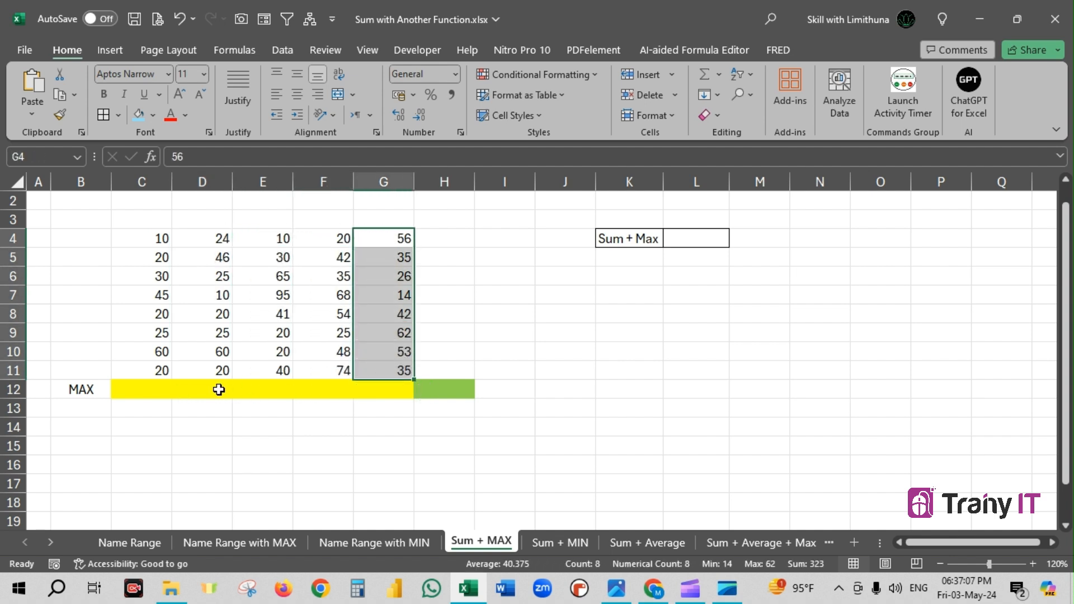
# Enter =MAX(C4:C11) in cell C12 to find the largest value of column C
pyautogui.click(162, 388)
pyautogui.write('=ms')
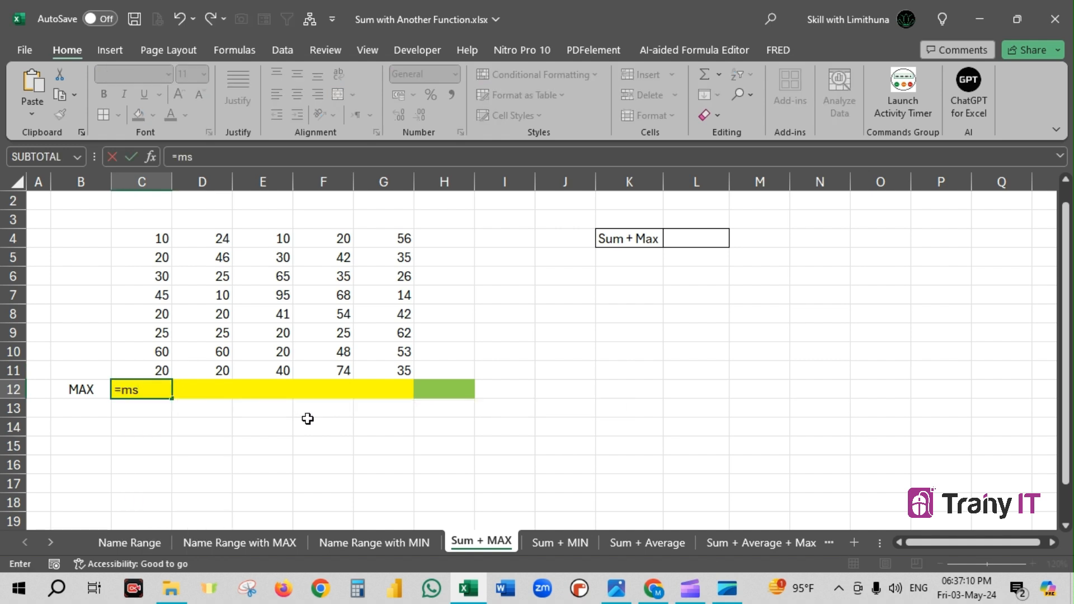
pyautogui.press('BackSpace')
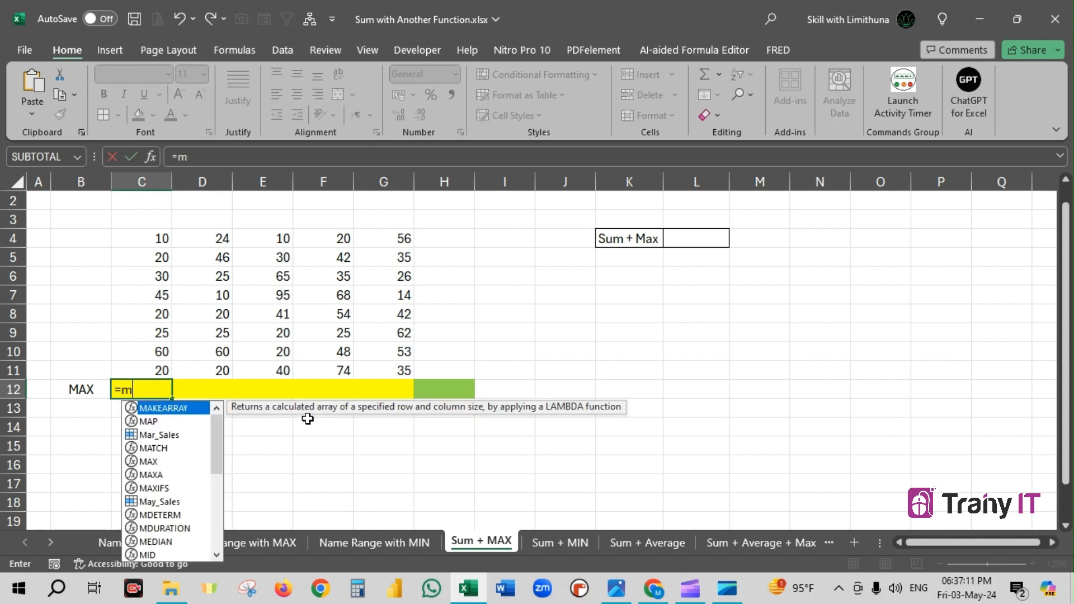
pyautogui.write('ax')
pyautogui.press('Tab')
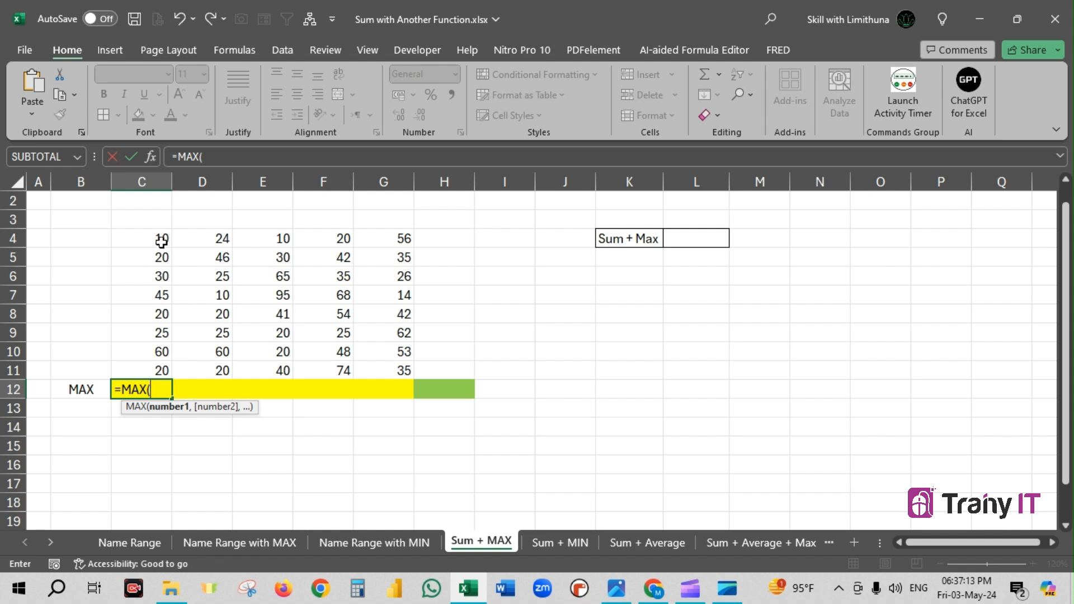
pyautogui.moveTo(161, 240); pyautogui.dragTo(149, 368)
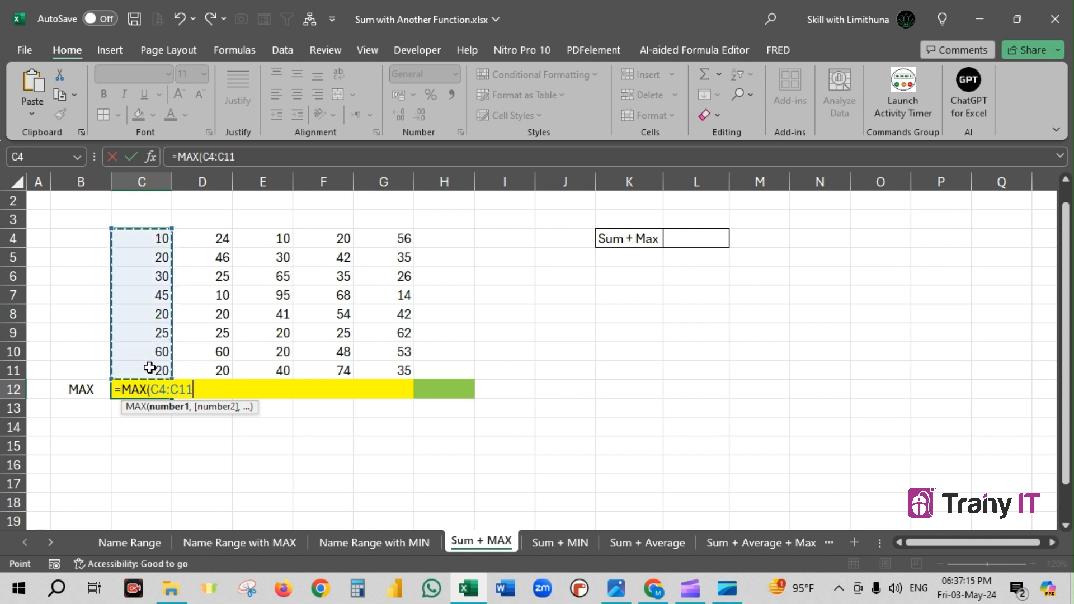
pyautogui.write(')')
pyautogui.press('Return')
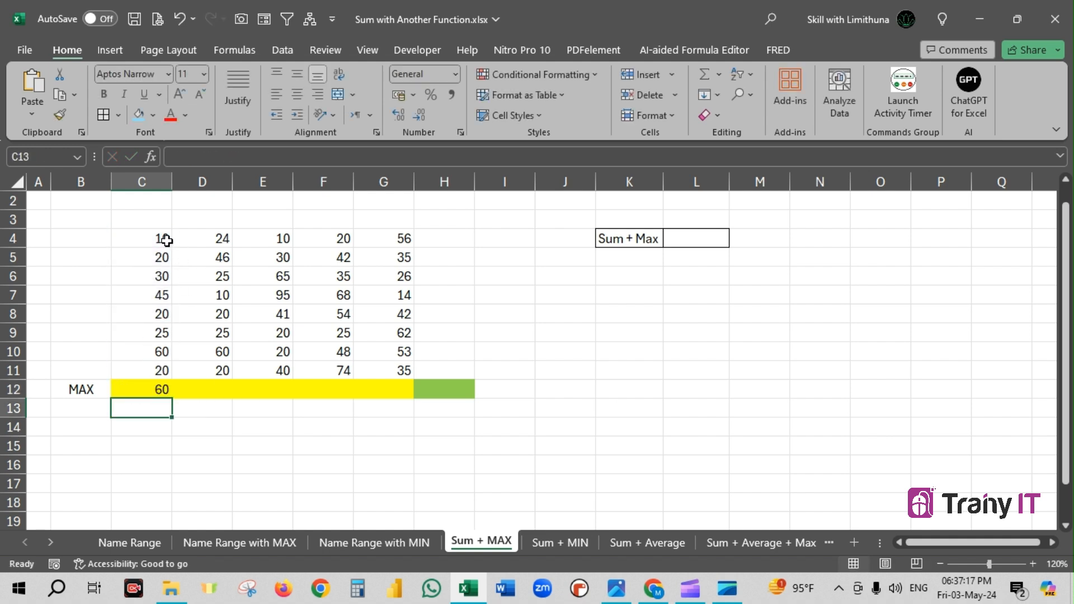
# Fill the MAX formula from C12 across to G12 for the remaining data columns
pyautogui.moveTo(161, 239); pyautogui.dragTo(170, 364)
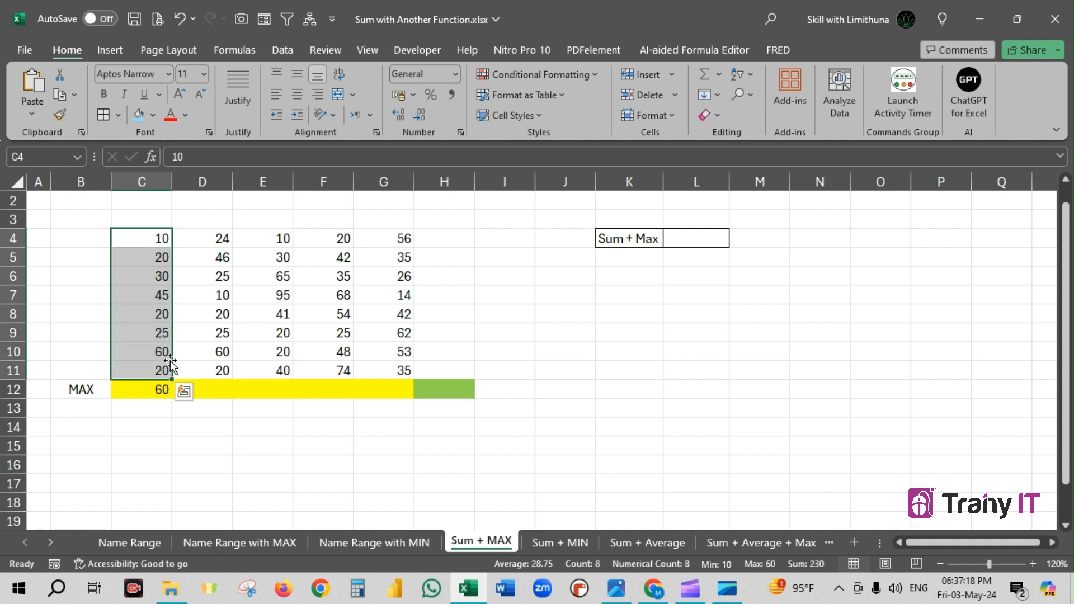
pyautogui.click(166, 391)
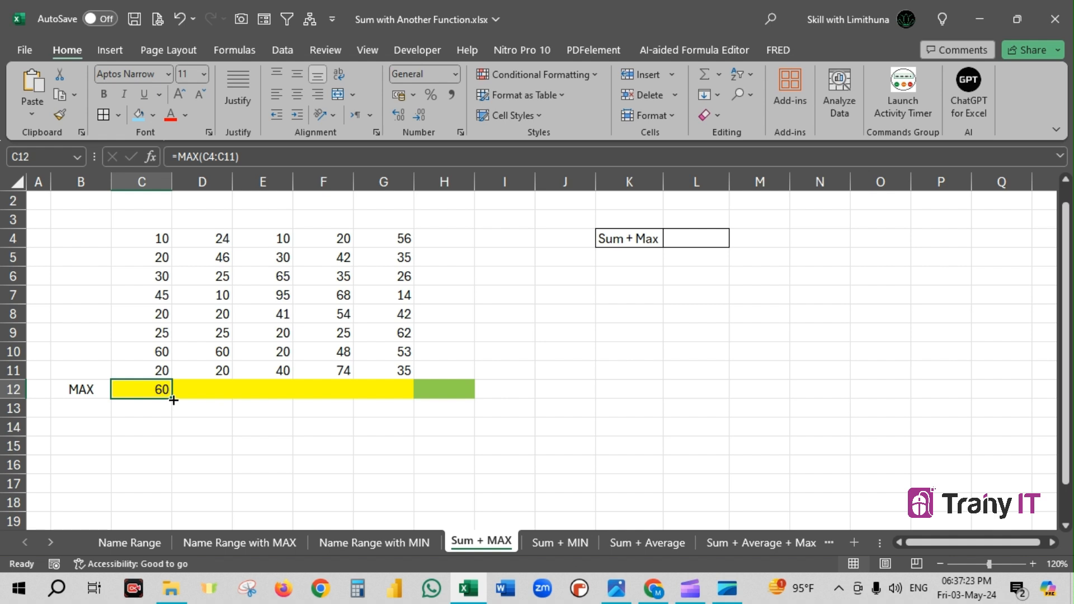
pyautogui.moveTo(173, 400); pyautogui.dragTo(398, 394)
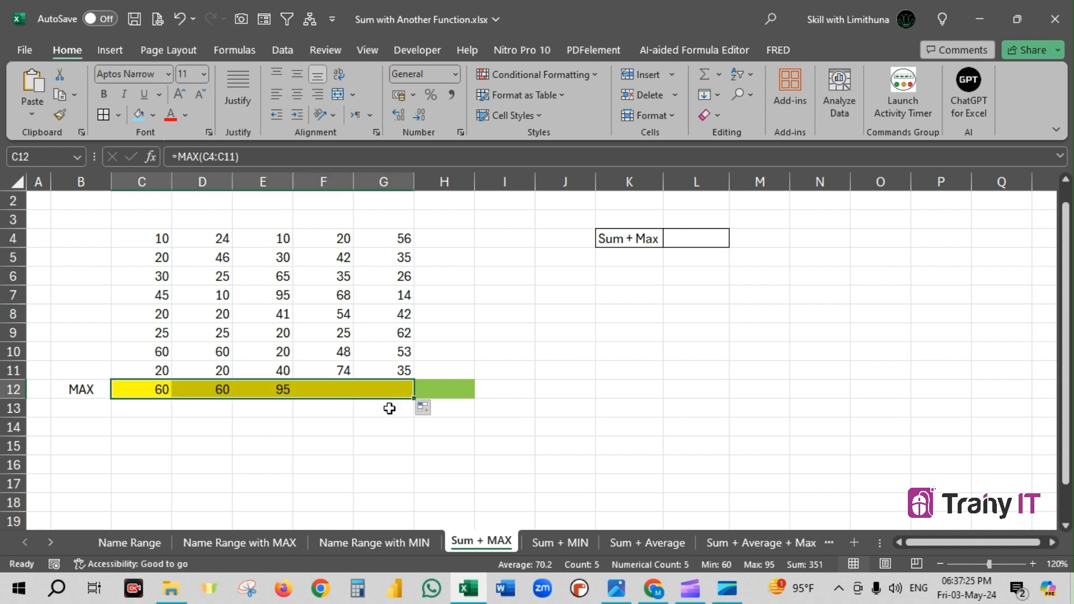
pyautogui.moveTo(221, 241); pyautogui.dragTo(220, 370)
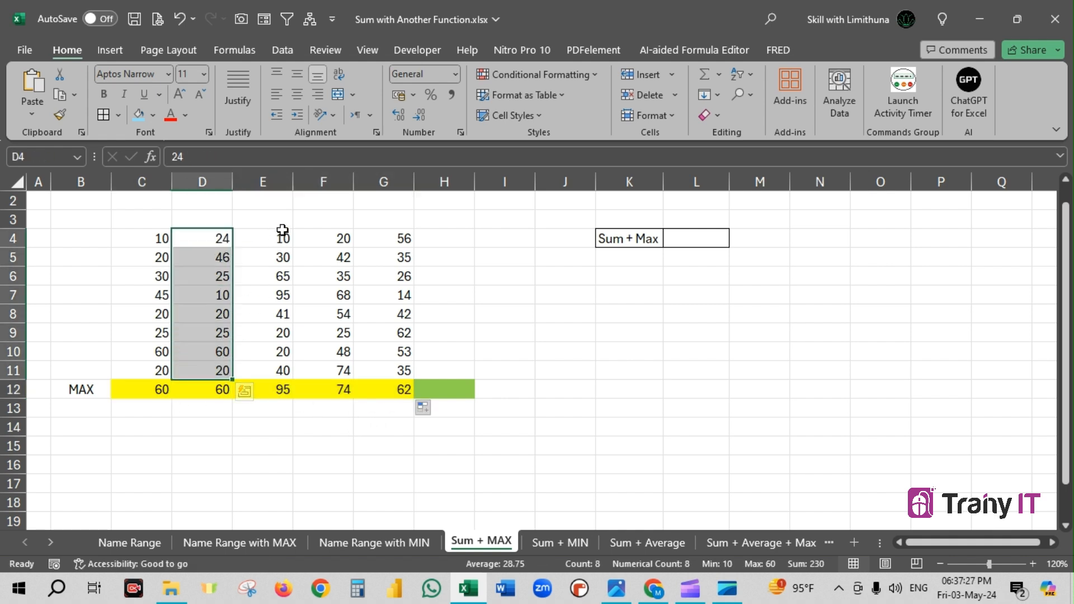
pyautogui.moveTo(280, 236); pyautogui.dragTo(276, 372)
pyautogui.moveTo(341, 239); pyautogui.dragTo(346, 367)
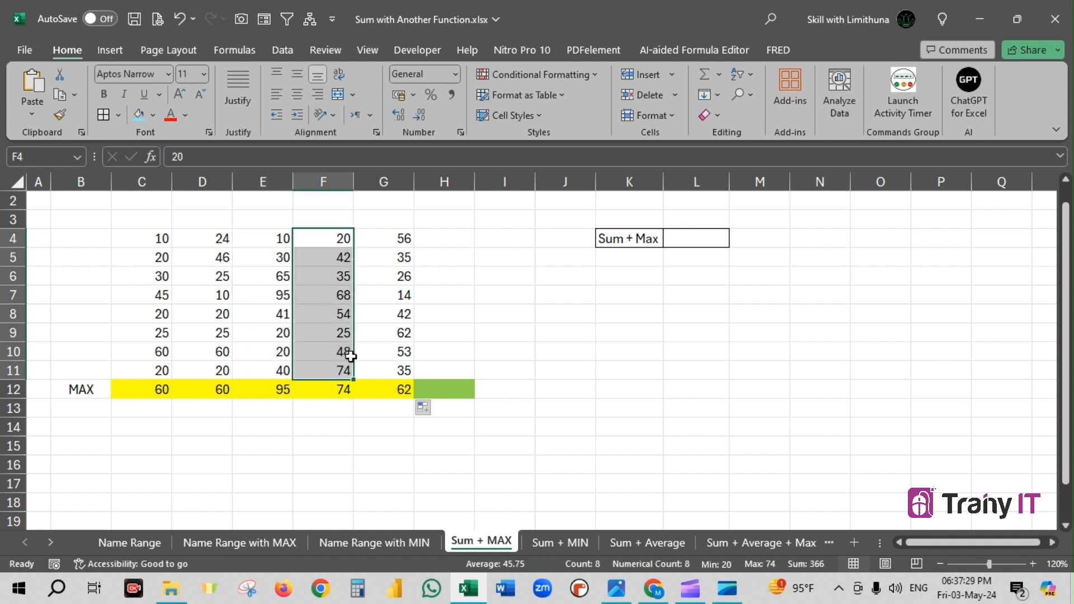
pyautogui.moveTo(402, 238); pyautogui.dragTo(157, 390)
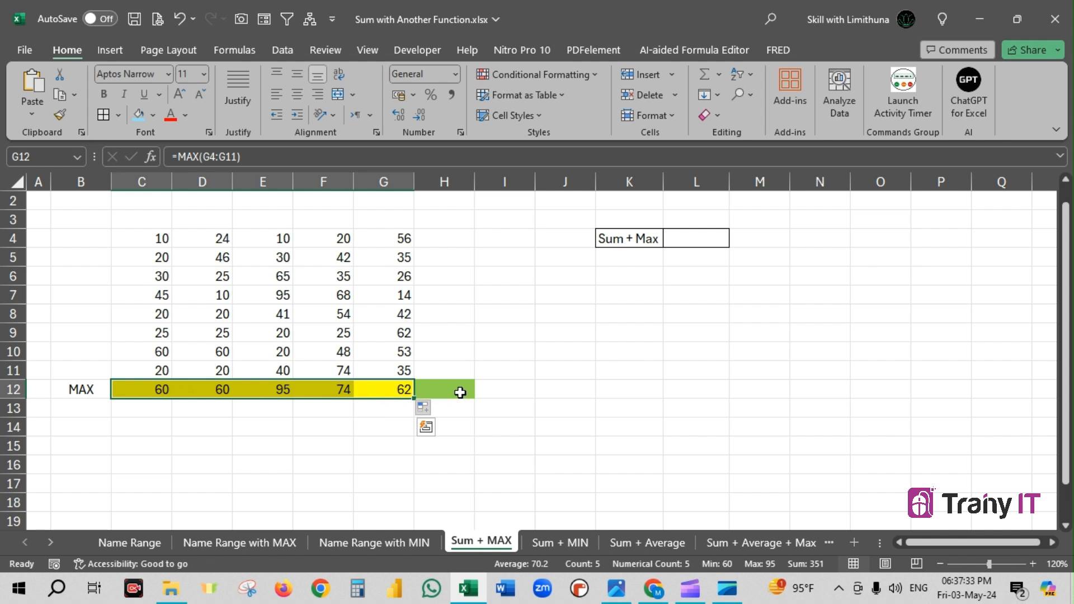
# Enter =SUM(C12:G12) in the green cell H12 to total the column maximums
pyautogui.click(455, 389)
pyautogui.write('=sum(')
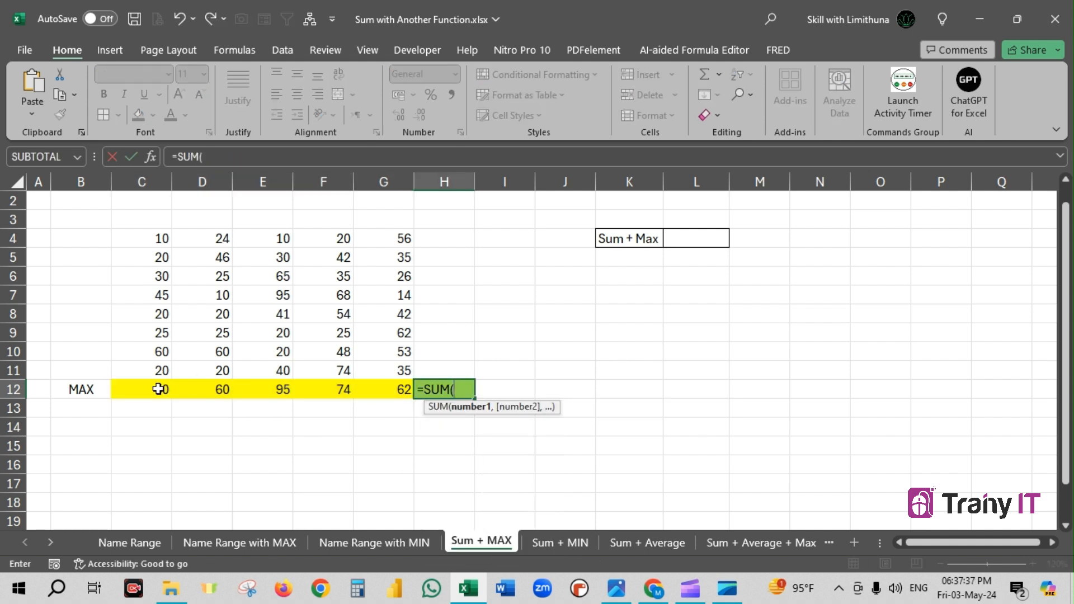
pyautogui.moveTo(158, 387); pyautogui.dragTo(374, 390)
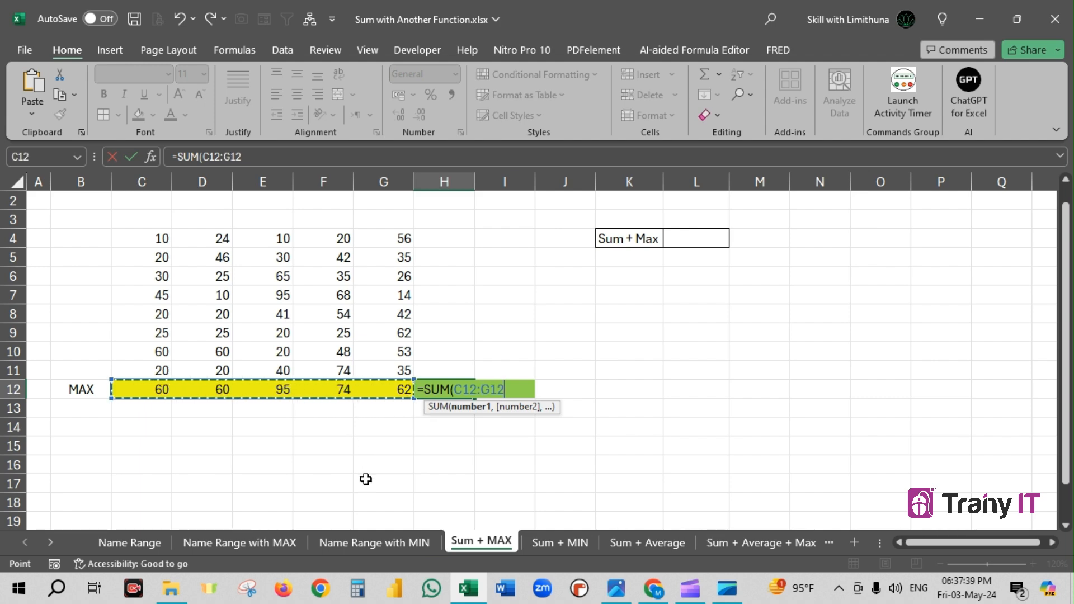
pyautogui.write(')')
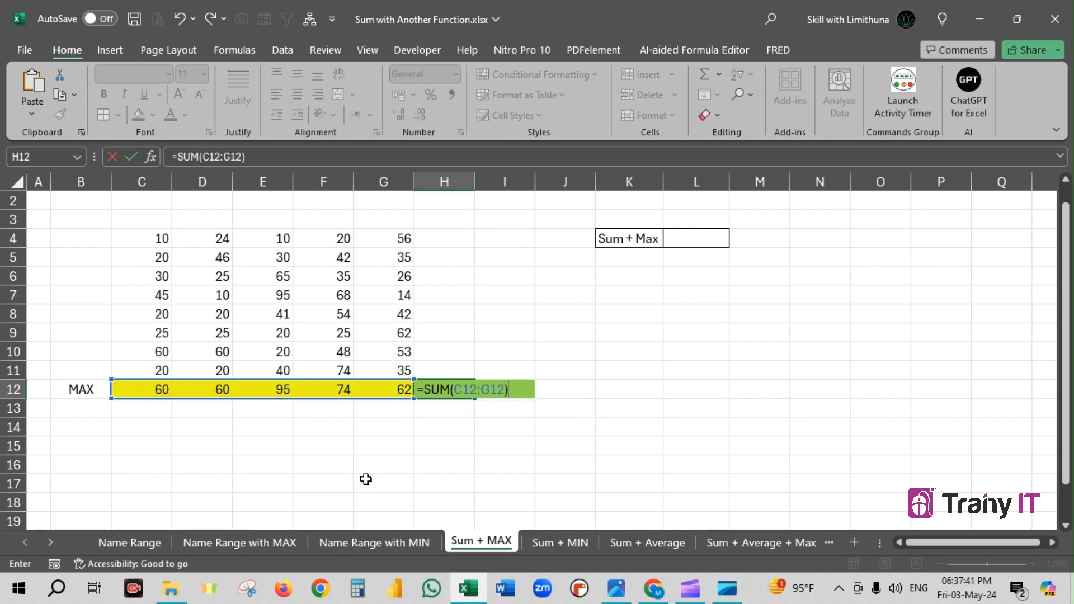
pyautogui.press('Return')
pyautogui.click(468, 392)
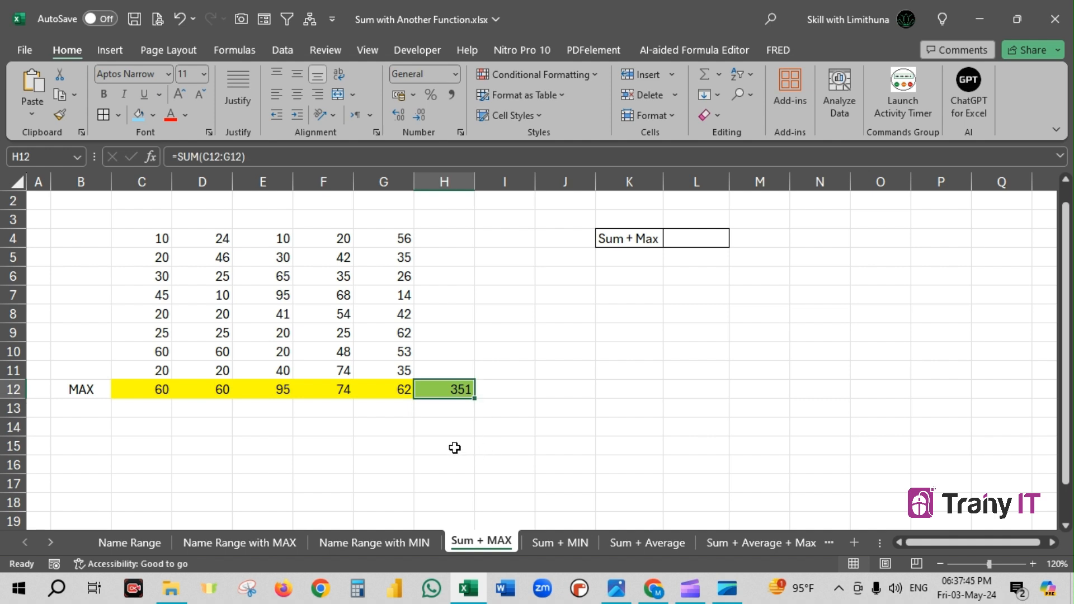
# Examine the MAX formulas in C12:G12, their total in H12, and the source data in C4:G11
pyautogui.moveTo(160, 241); pyautogui.dragTo(166, 361)
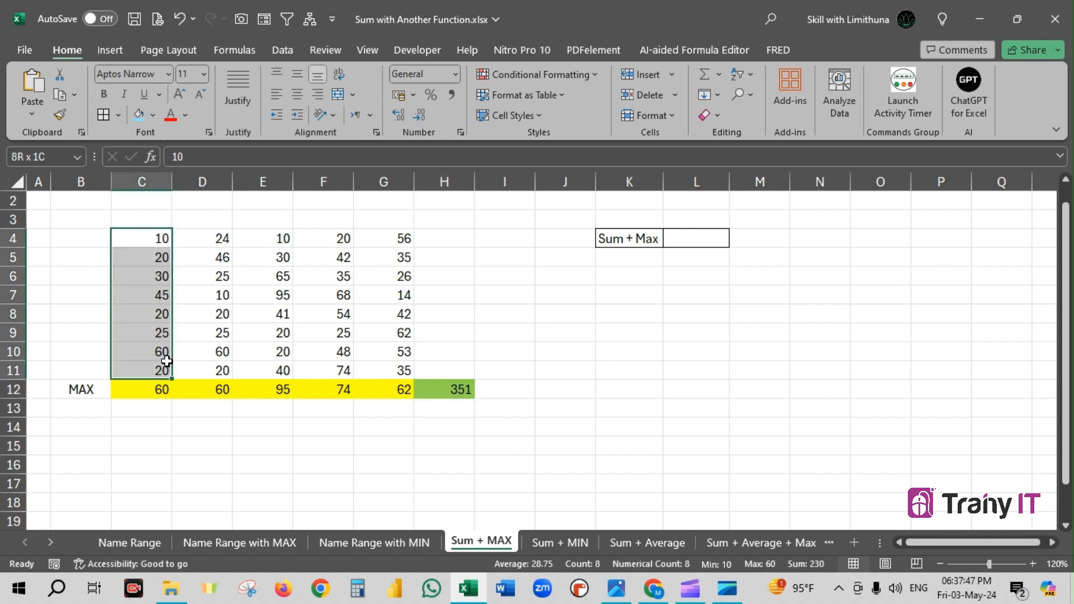
pyautogui.click(163, 392)
pyautogui.click(227, 392)
pyautogui.click(288, 392)
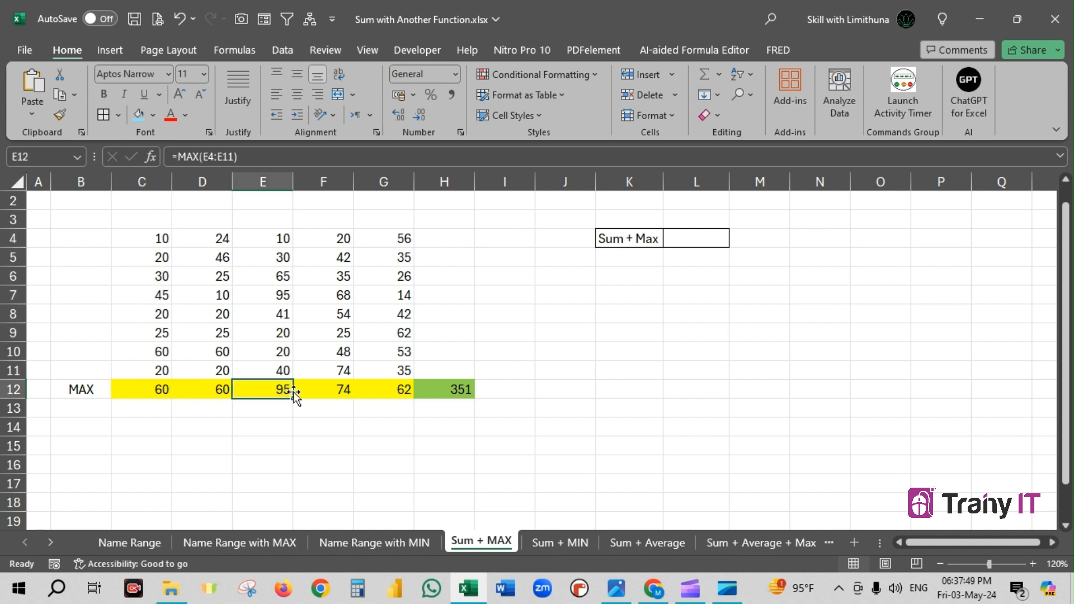
pyautogui.click(345, 391)
pyautogui.click(405, 391)
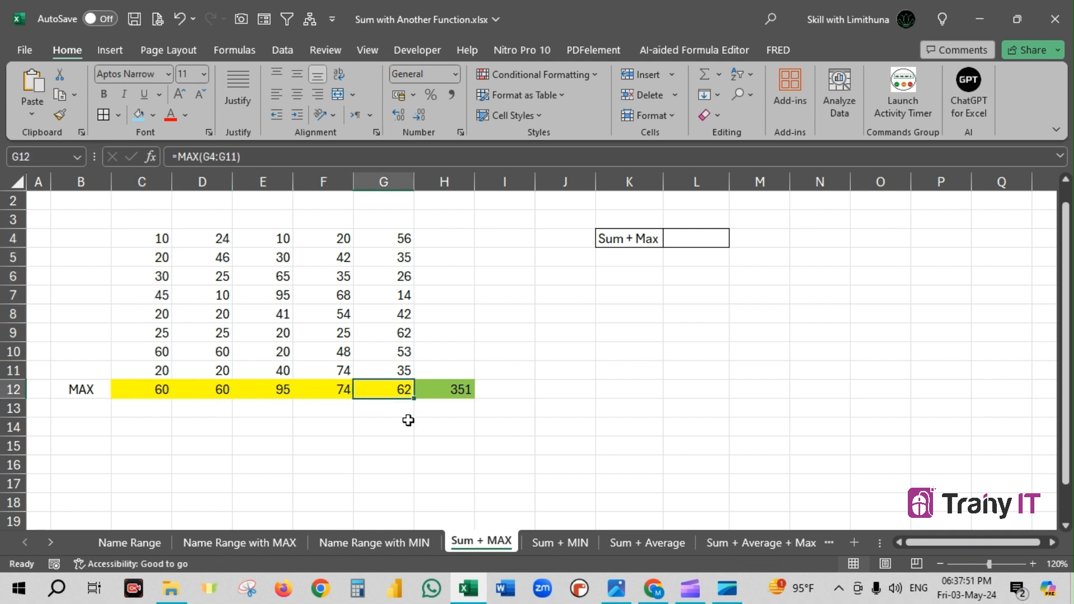
pyautogui.moveTo(162, 390); pyautogui.dragTo(406, 390)
pyautogui.click(456, 390)
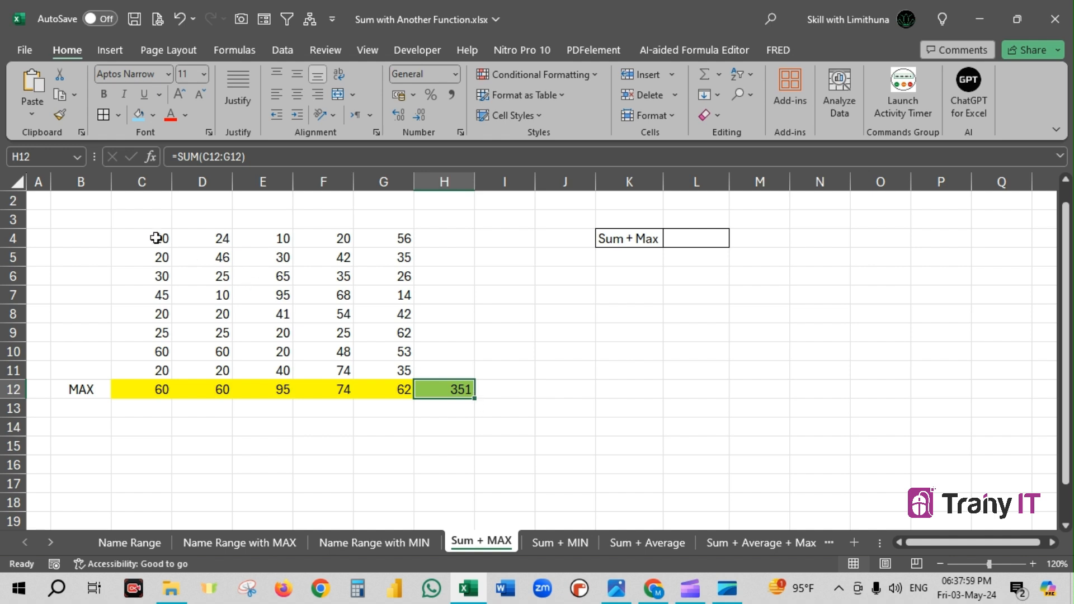
pyautogui.moveTo(159, 238); pyautogui.dragTo(399, 367)
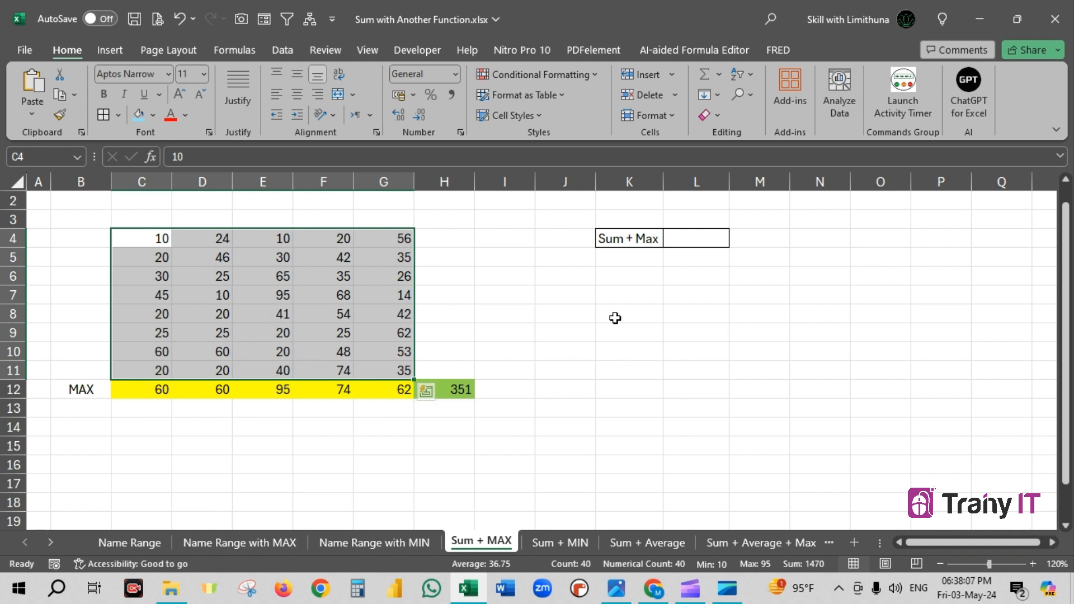
# Start a nested formula in L4, beside the Sum + Max label, with =SUM(MAX(C4:C11), as its first argument
pyautogui.click(697, 241)
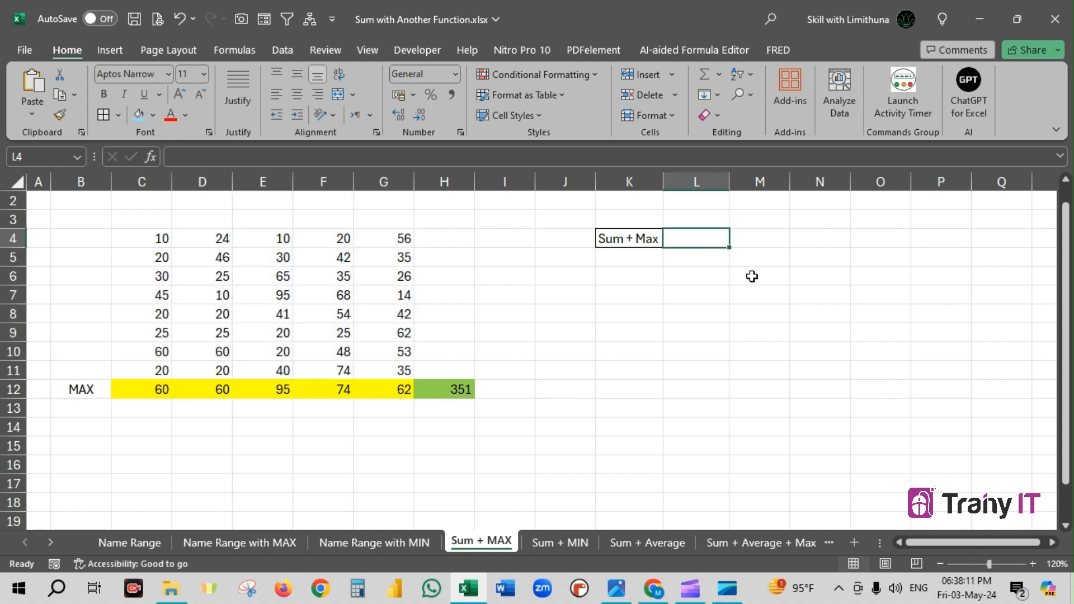
pyautogui.write('=sum')
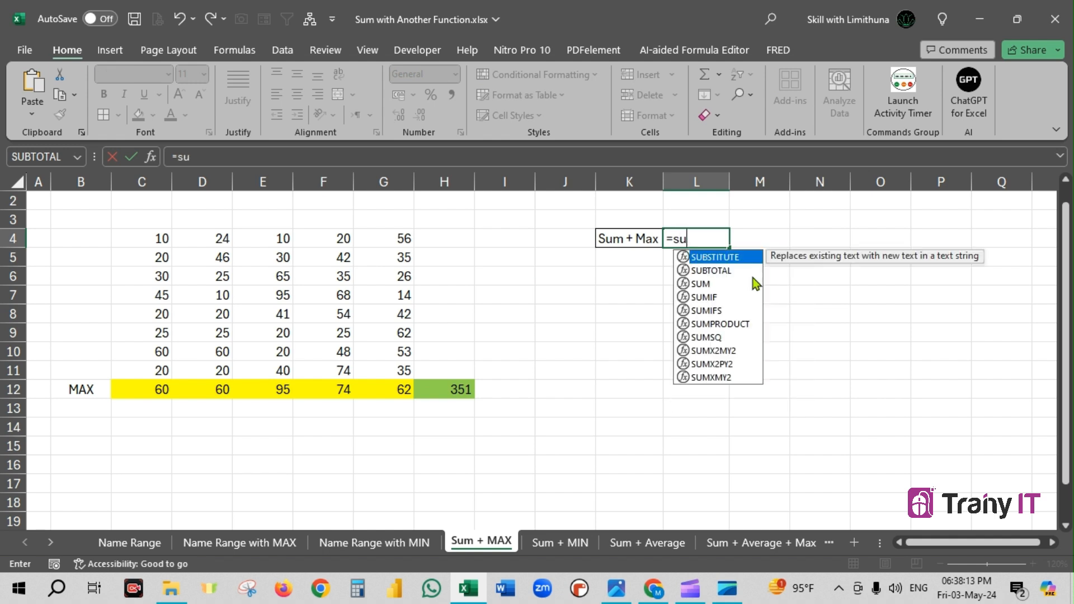
pyautogui.press('Tab')
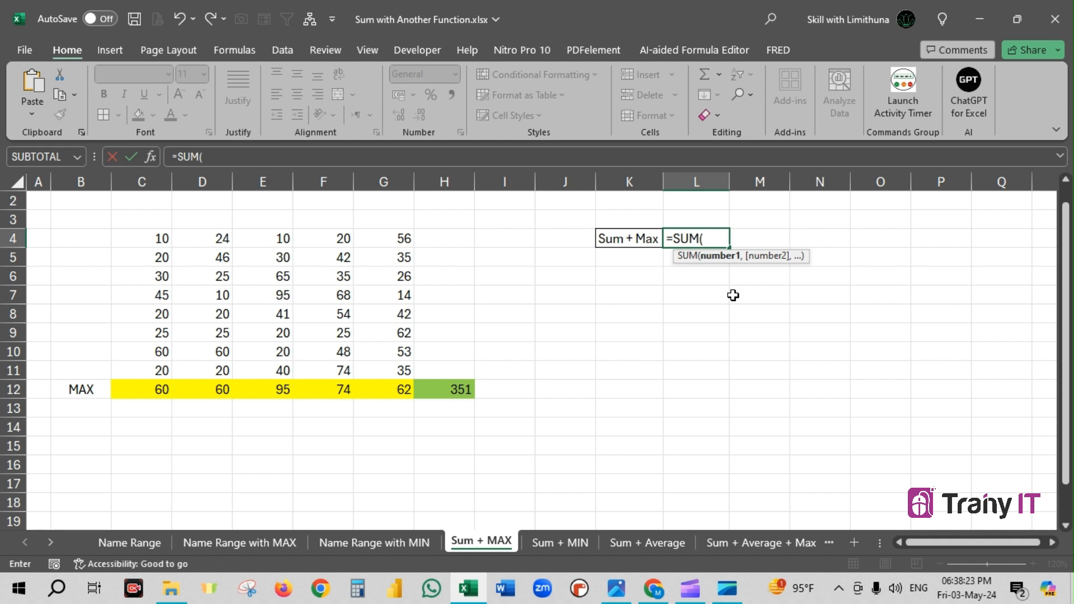
pyautogui.write('max')
pyautogui.press('Tab')
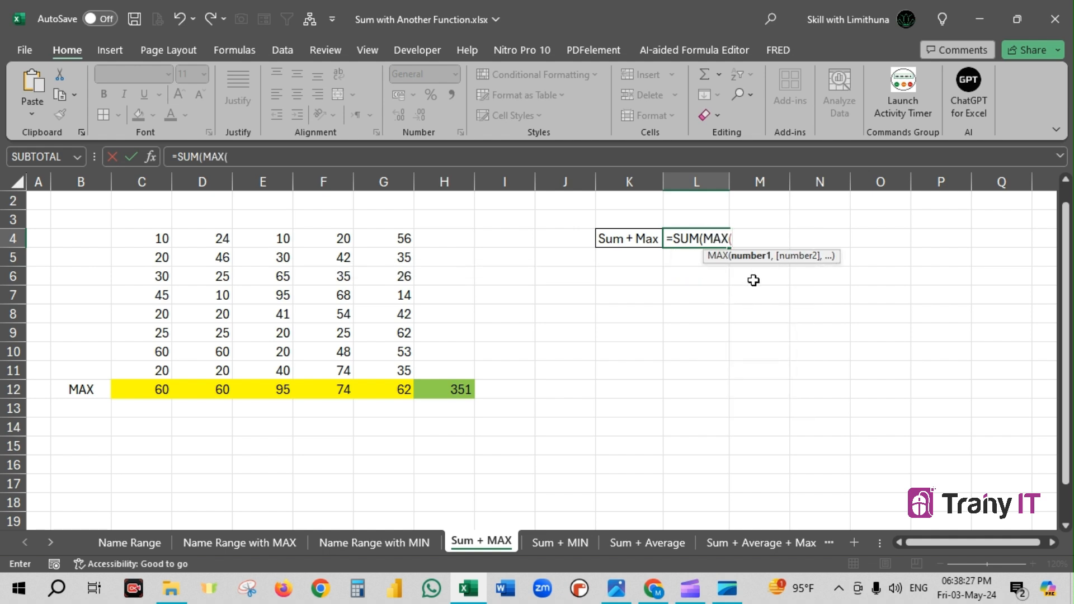
pyautogui.moveTo(159, 238); pyautogui.dragTo(163, 369)
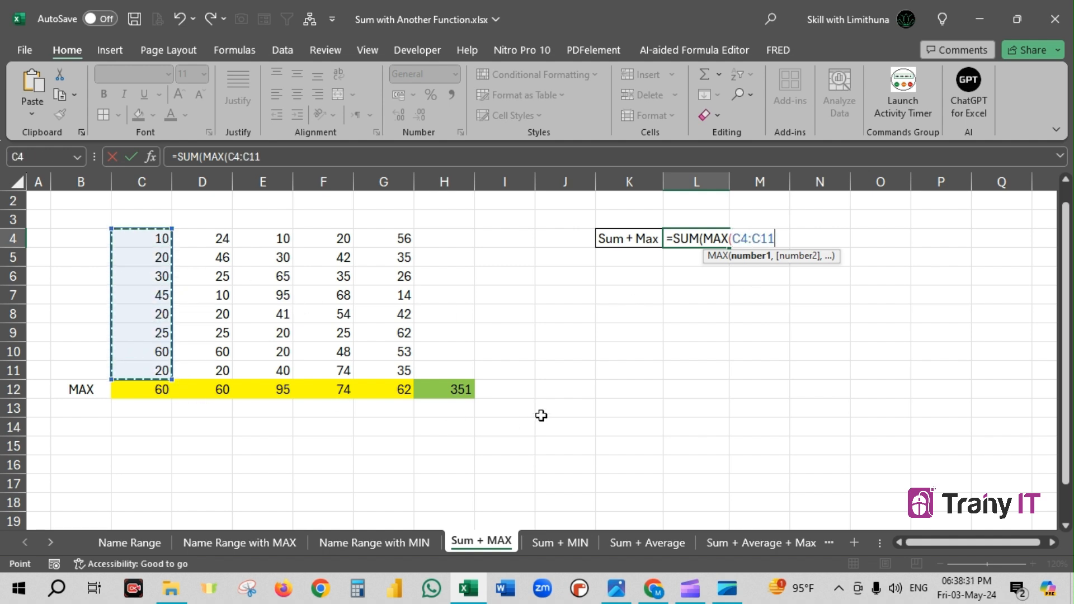
pyautogui.write(')')
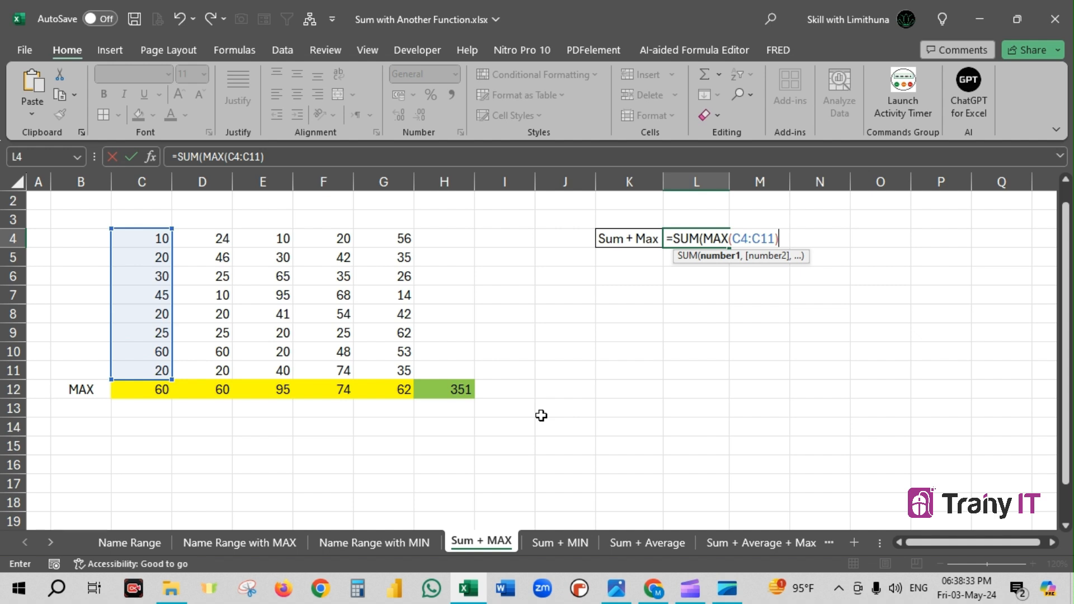
pyautogui.write(',')
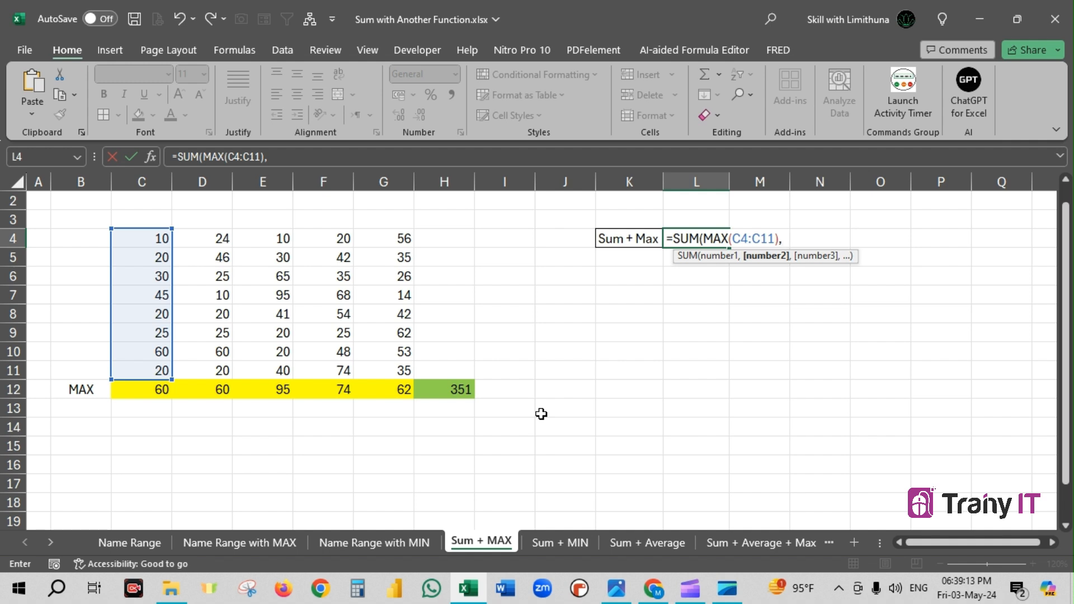
# Add MAX(D4:D11), as the second argument of the SUM formula in L4
pyautogui.write('max')
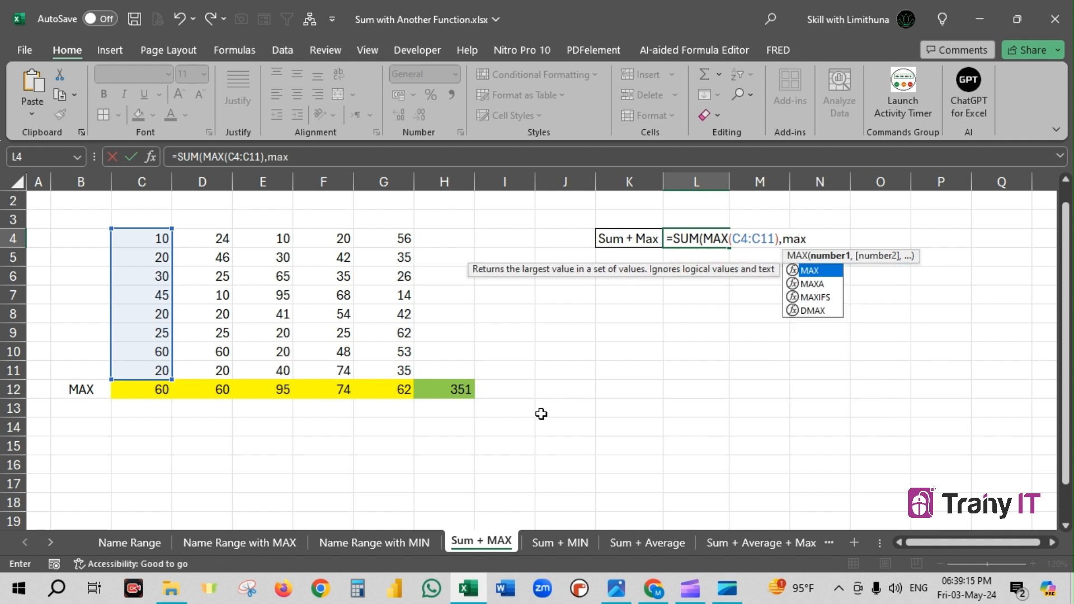
pyautogui.press('Tab')
pyautogui.moveTo(221, 240); pyautogui.dragTo(224, 372)
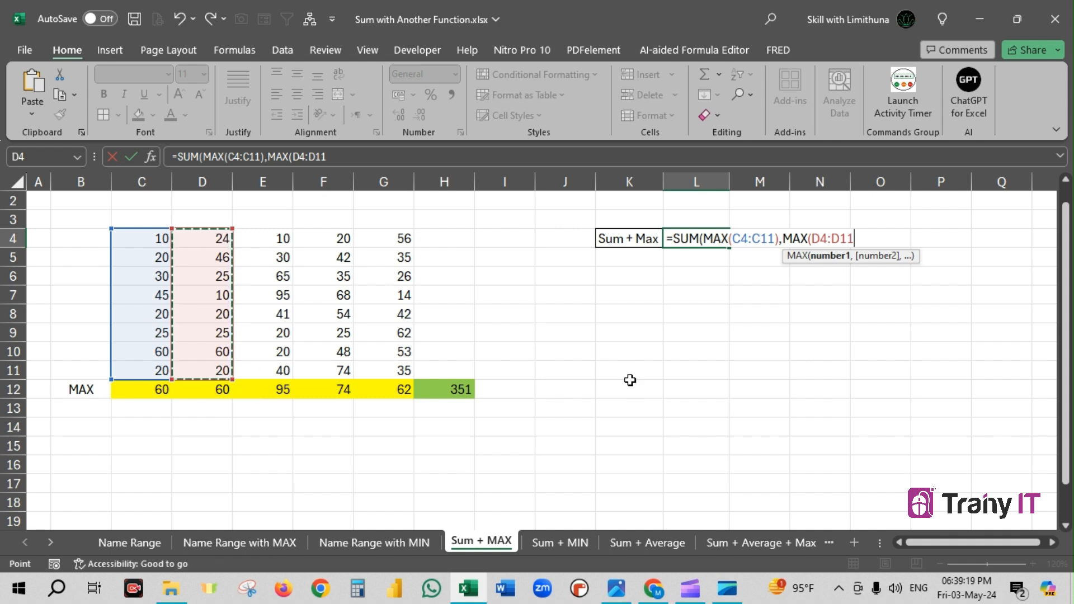
pyautogui.write(')')
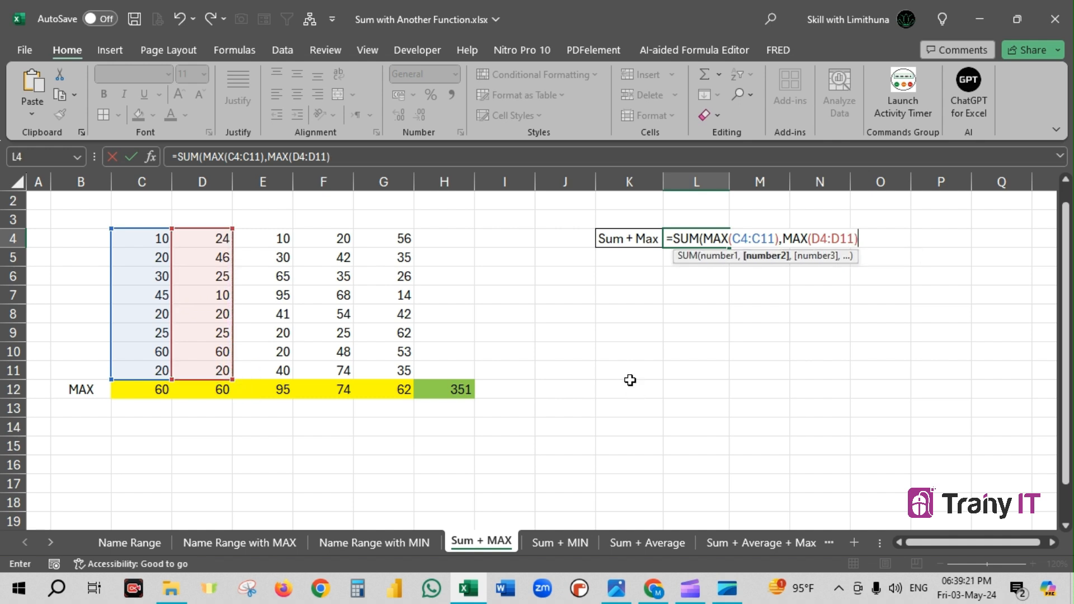
pyautogui.write(',')
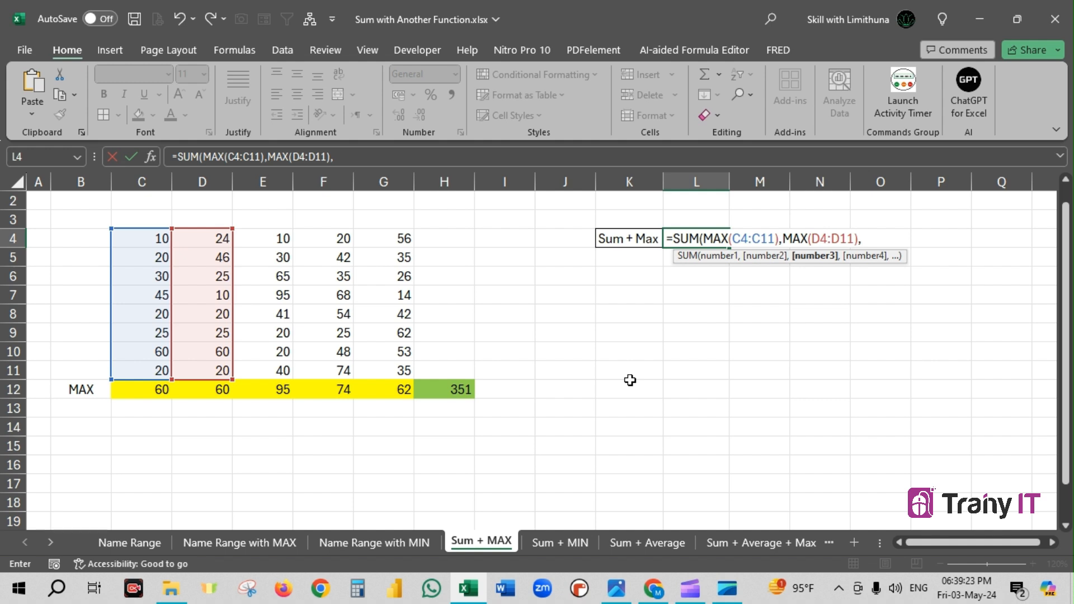
# Add MAX(E4:E11), as the third argument of the SUM formula in L4
pyautogui.write('max')
pyautogui.press('Tab')
pyautogui.click(280, 248)
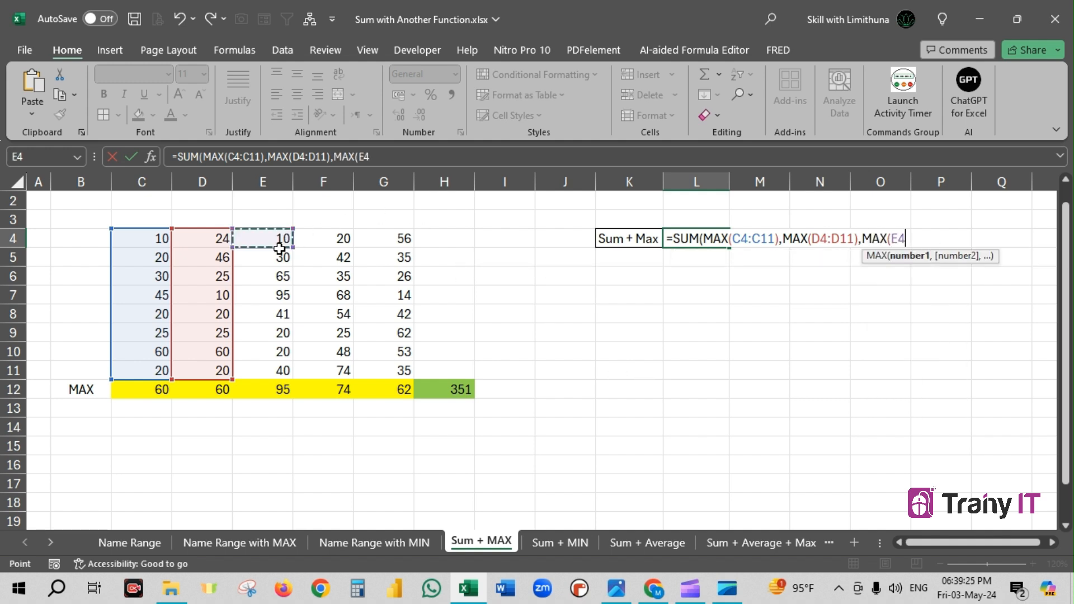
pyautogui.moveTo(279, 247); pyautogui.dragTo(277, 369)
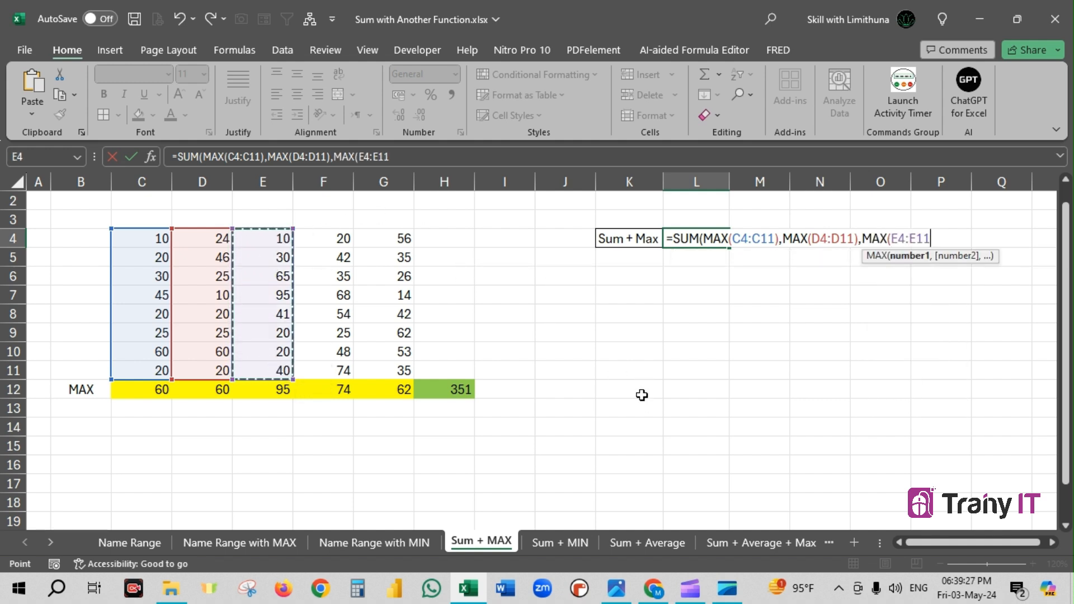
pyautogui.write('),')
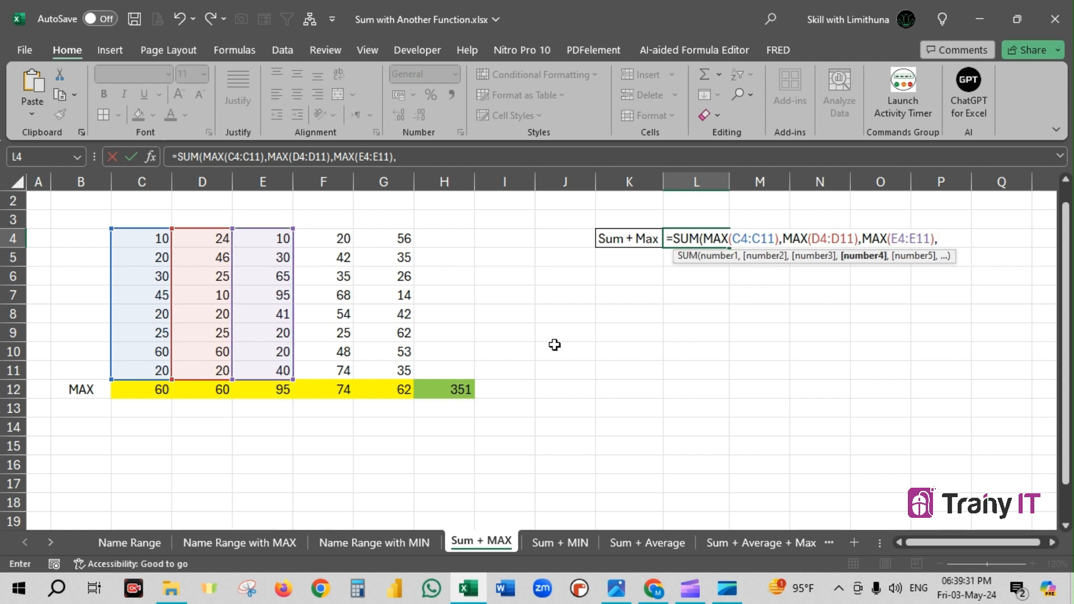
# Add MAX(F4:F11), as the fourth argument of the SUM formula in L4
pyautogui.write('max')
pyautogui.press('Tab')
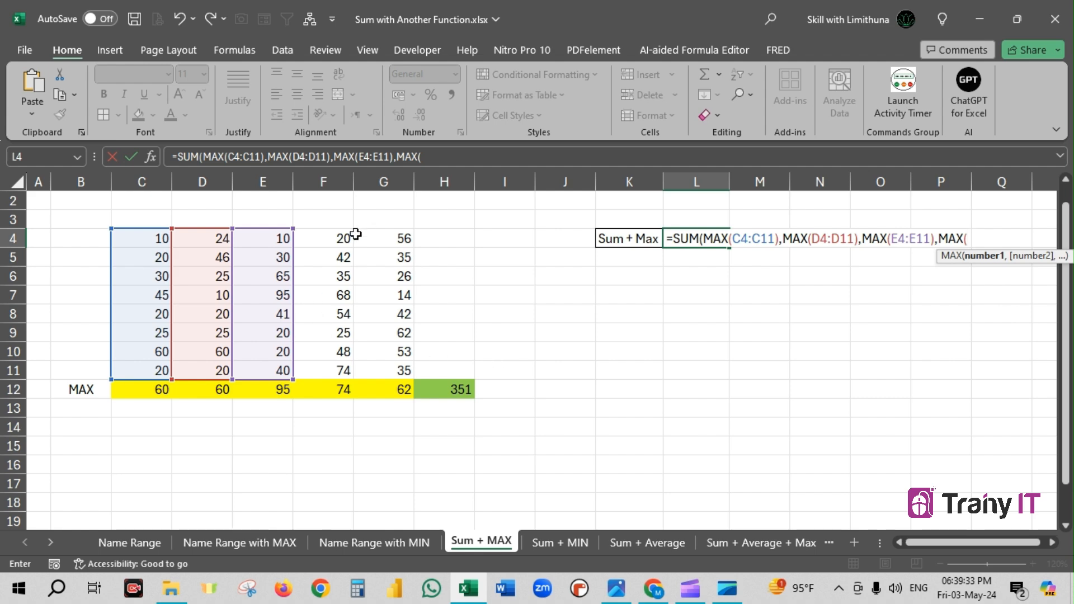
pyautogui.moveTo(345, 250); pyautogui.dragTo(344, 367)
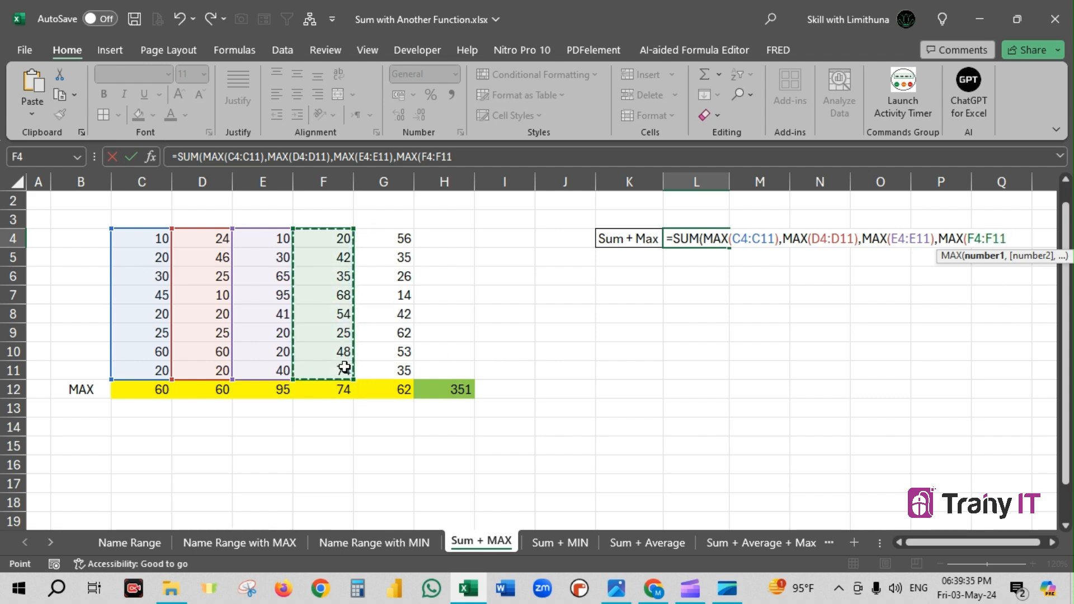
pyautogui.write('),')
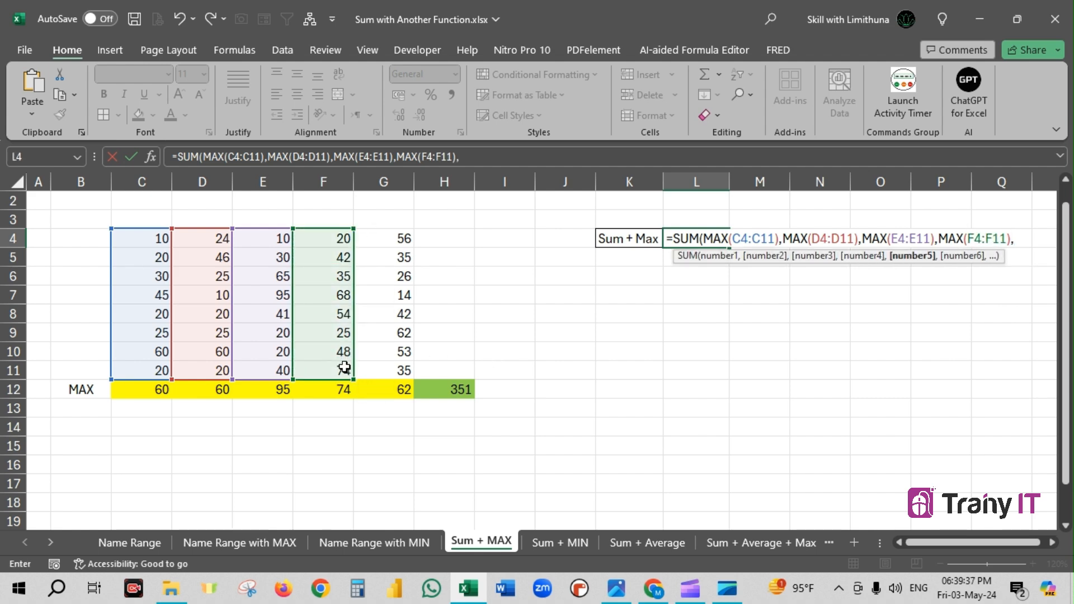
# Add MAX(G4:G11) as the fifth argument, close the SUM function and enter the finished formula in L4
pyautogui.write('max')
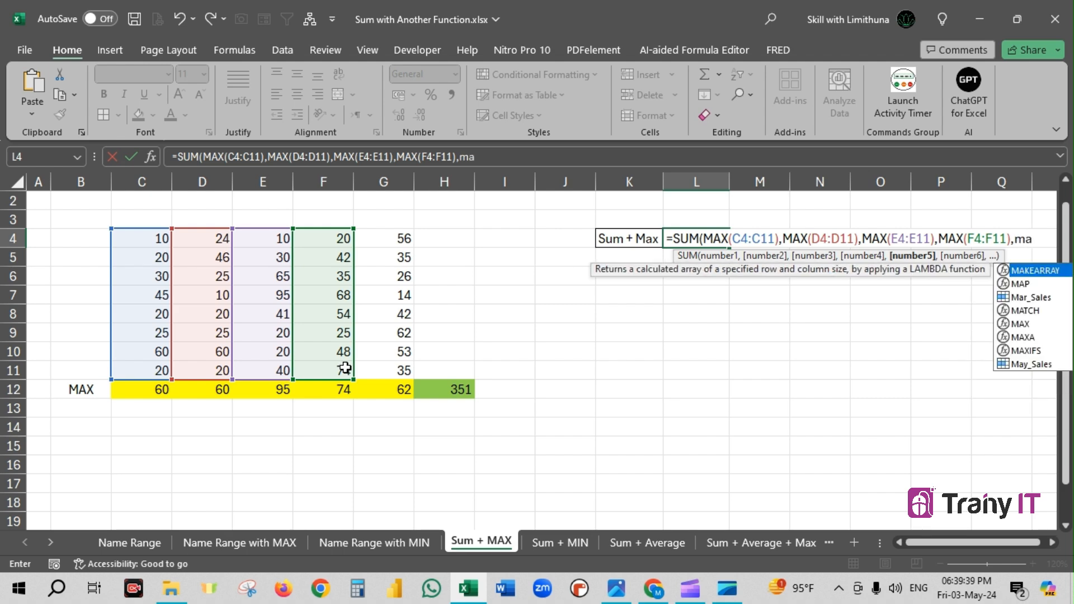
pyautogui.press('Tab')
pyautogui.moveTo(409, 242); pyautogui.dragTo(407, 372)
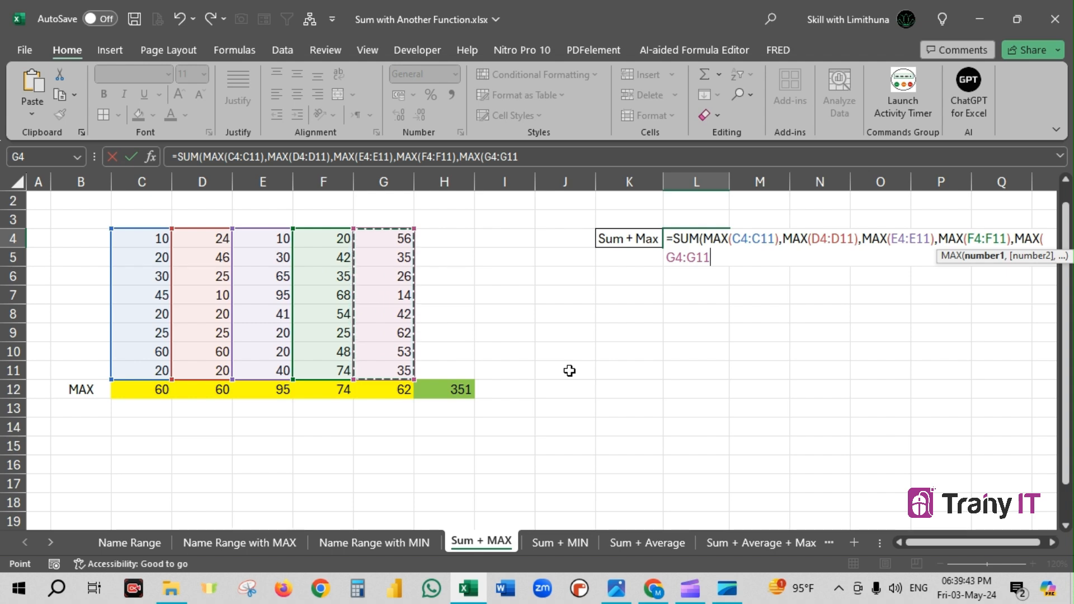
pyautogui.write(')')
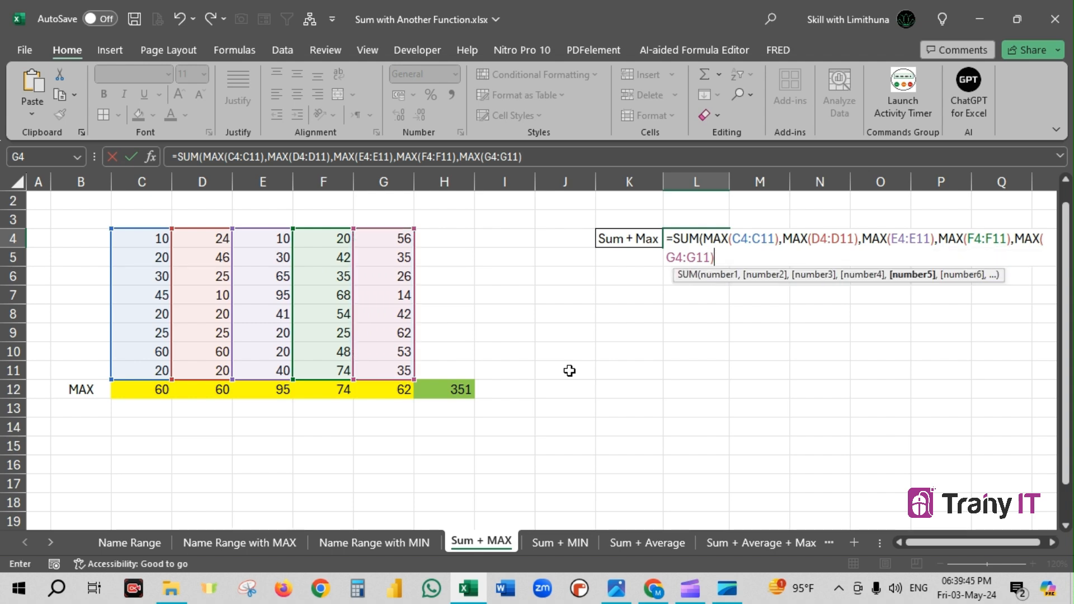
pyautogui.write(')')
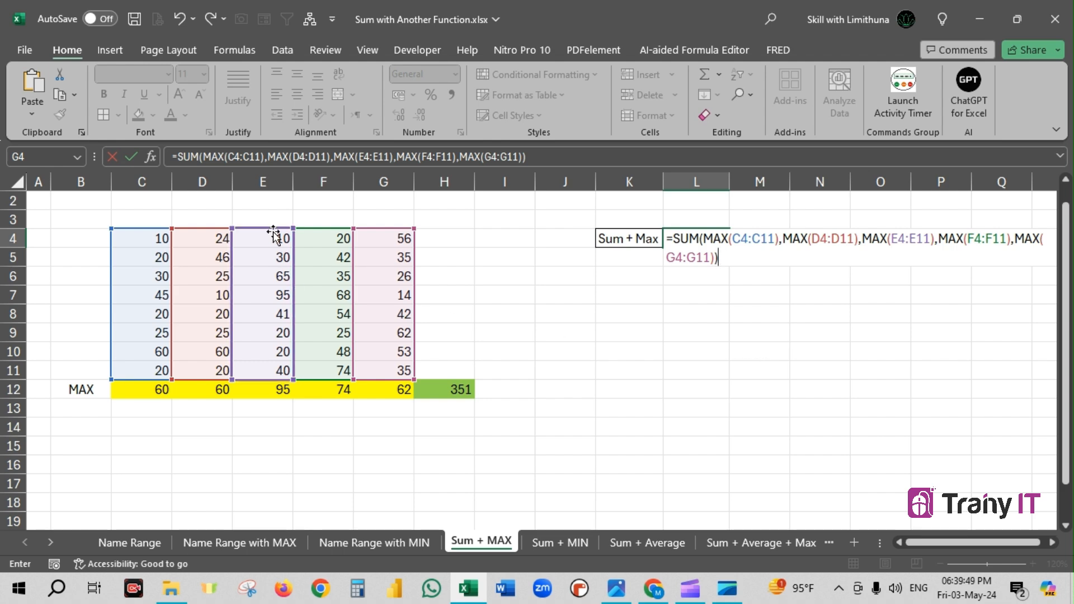
pyautogui.moveTo(227, 157); pyautogui.dragTo(522, 159)
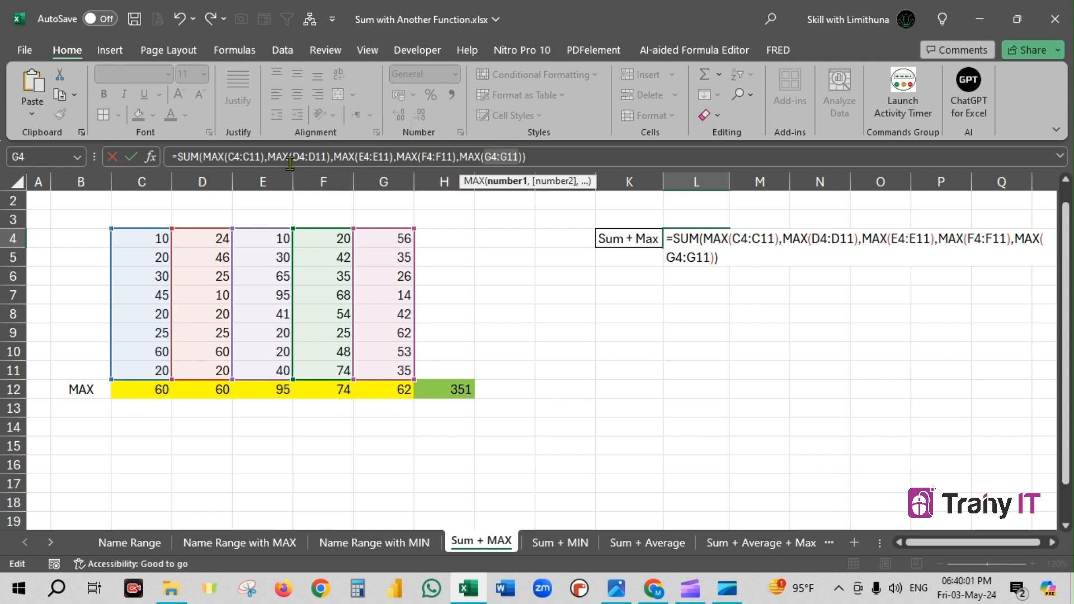
pyautogui.click(197, 156)
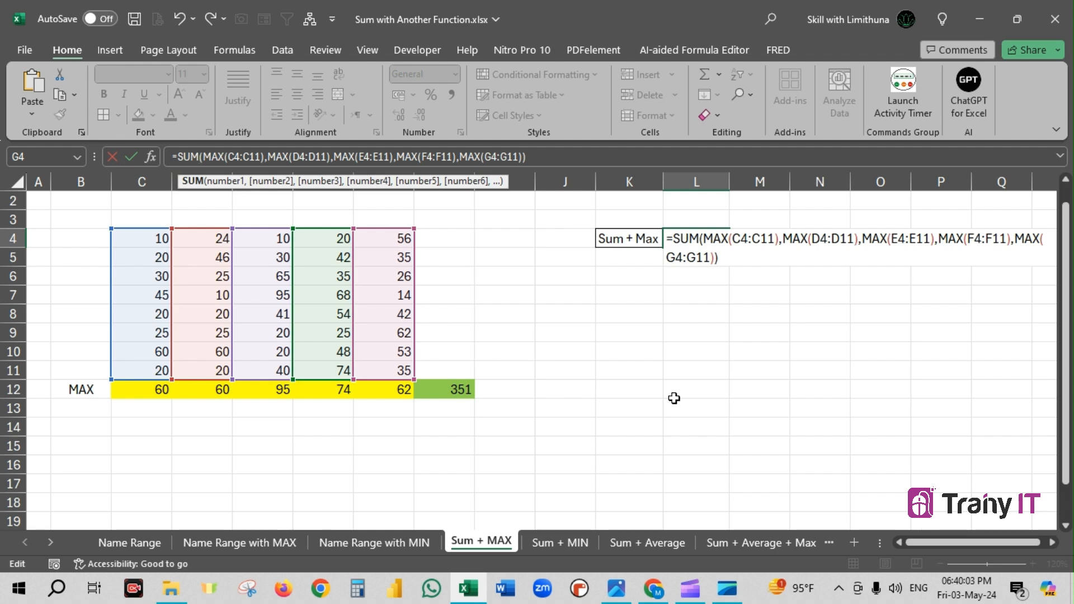
pyautogui.press('Return')
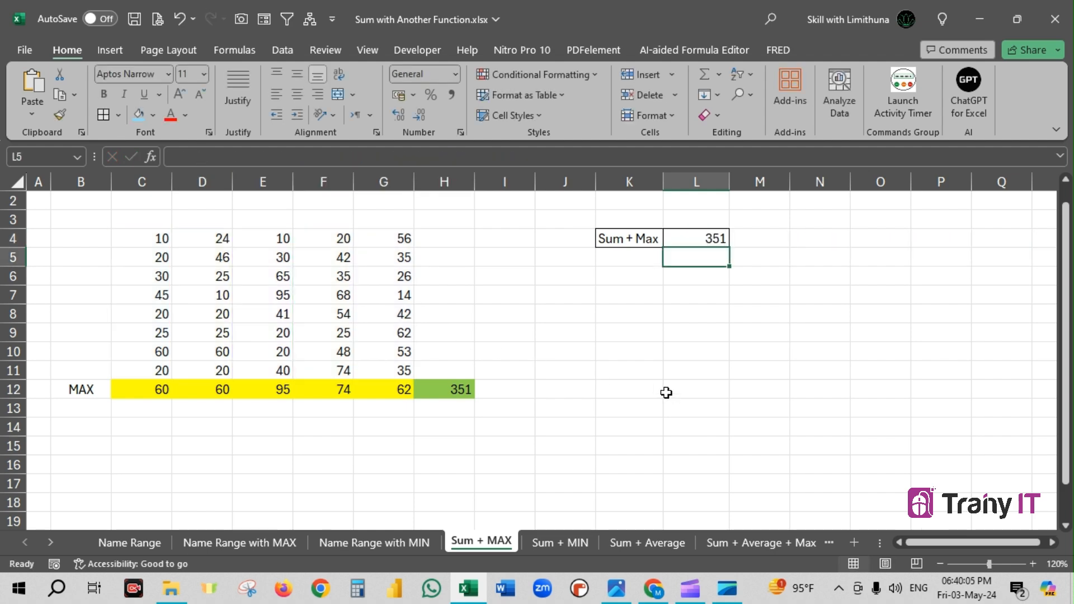
# Compare the nested formula in L4 with the MAX formulas in C12:G12, their total in H12, and the source columns
pyautogui.press('Up')
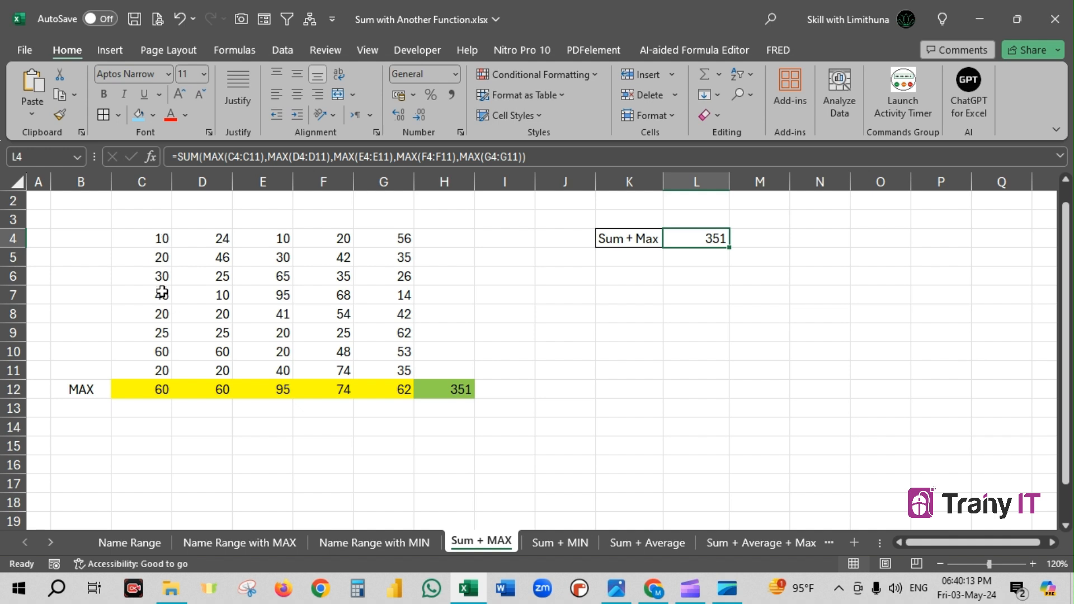
pyautogui.click(162, 357)
pyautogui.click(161, 389)
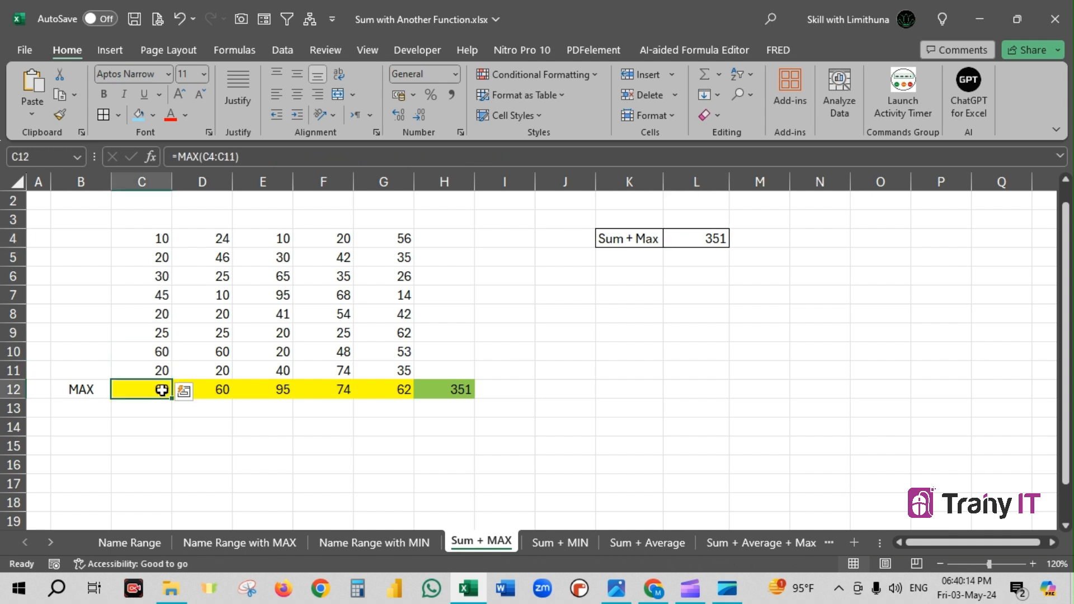
pyautogui.click(216, 389)
pyautogui.click(295, 391)
pyautogui.click(339, 391)
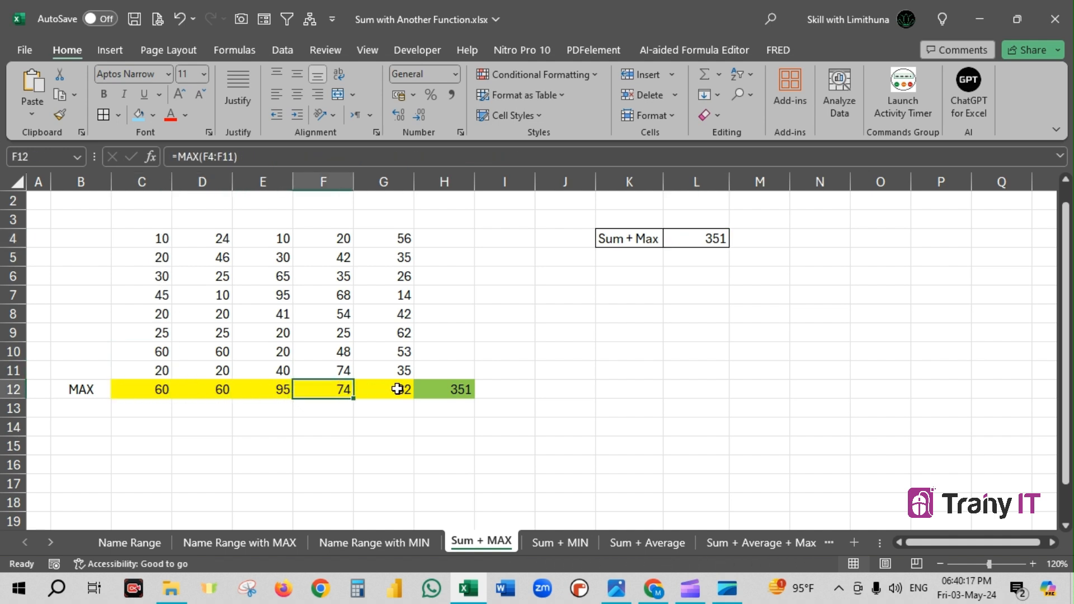
pyautogui.click(398, 391)
pyautogui.click(452, 394)
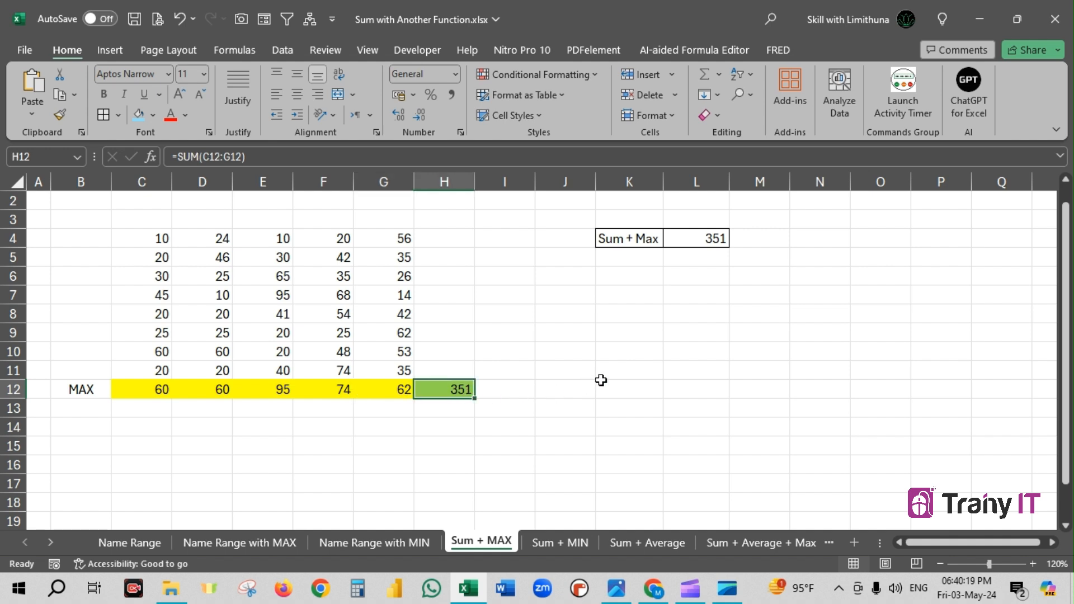
pyautogui.click(706, 243)
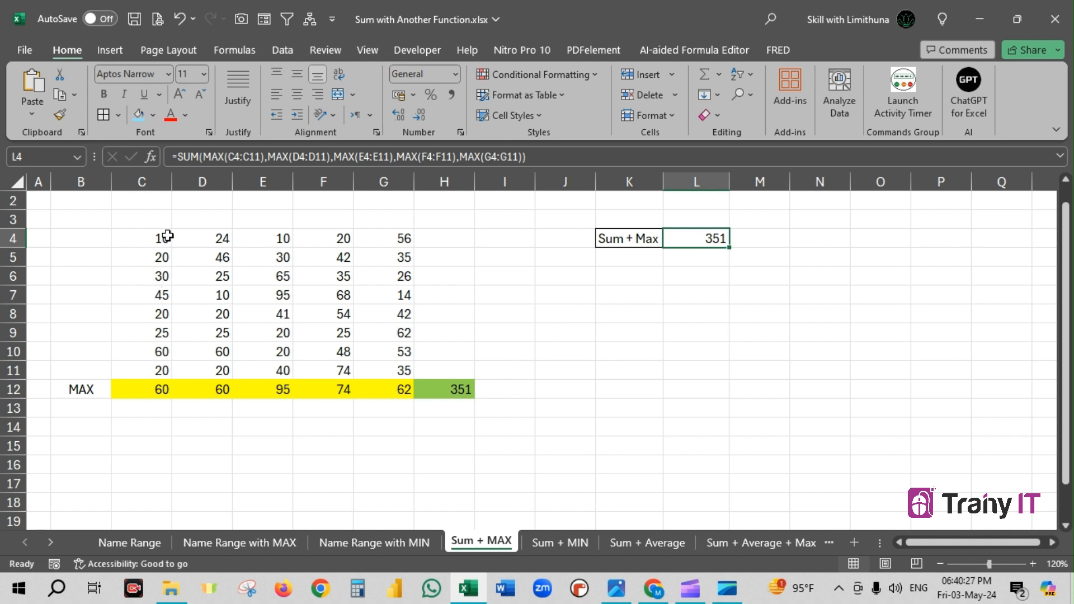
pyautogui.moveTo(166, 236); pyautogui.dragTo(162, 370)
pyautogui.moveTo(221, 237); pyautogui.dragTo(249, 370)
pyautogui.click(716, 238)
pyautogui.click(631, 335)
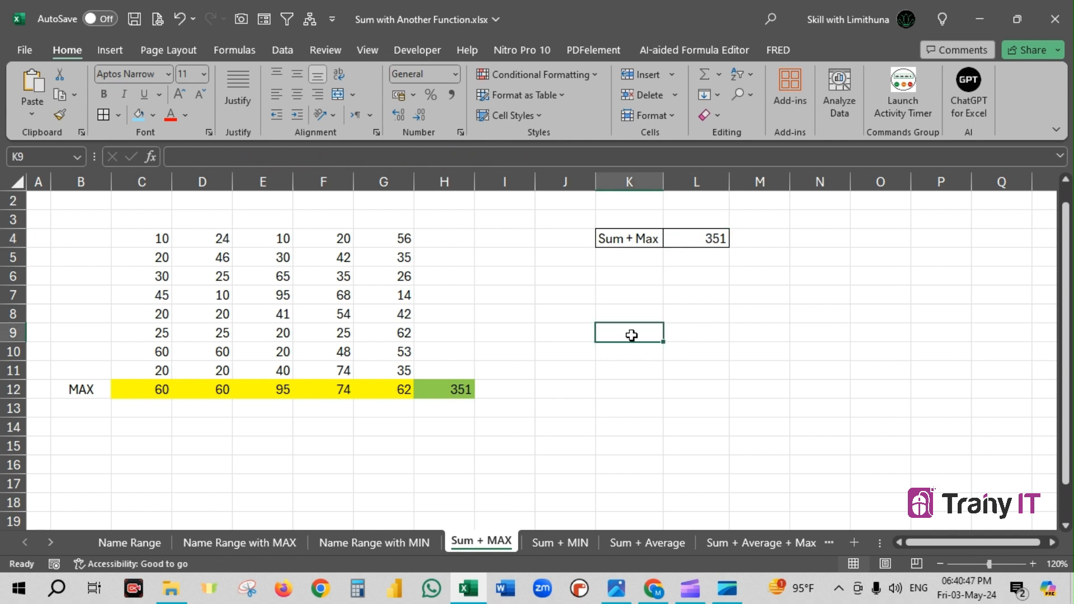